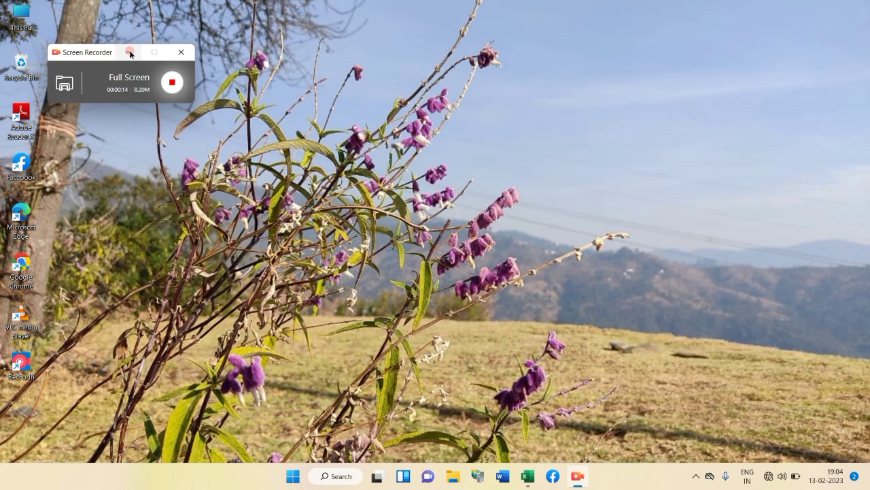
Step: Minimize the Screen Recorder window to reveal the desktop
left_click(130, 52)
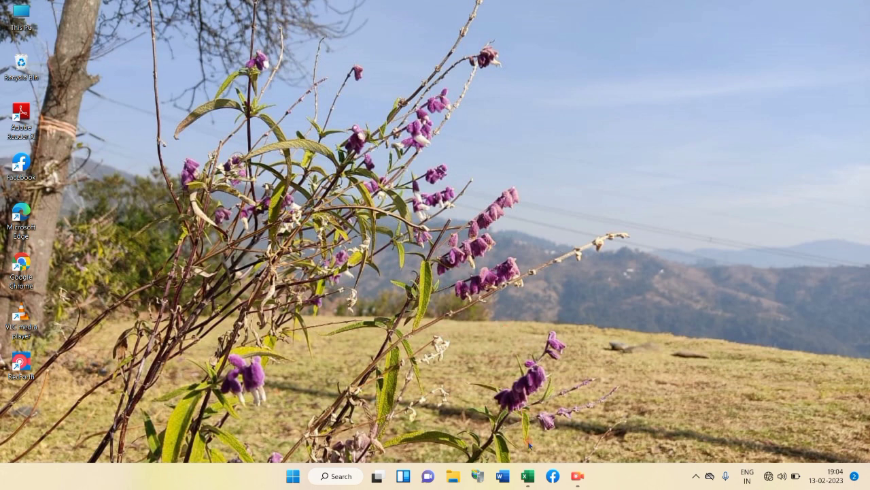
mouse_move(528, 476)
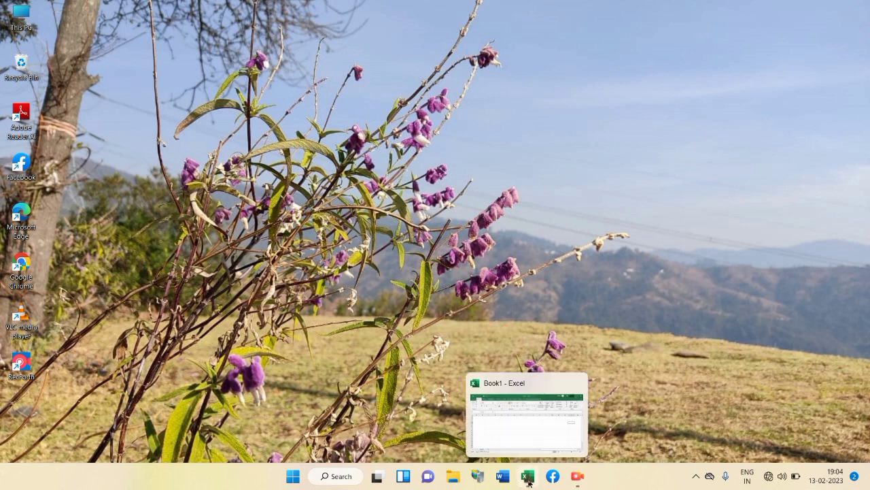
Step: Restore Book1 from the taskbar, maximize it, and select cells I12 then D8
left_click(525, 425)
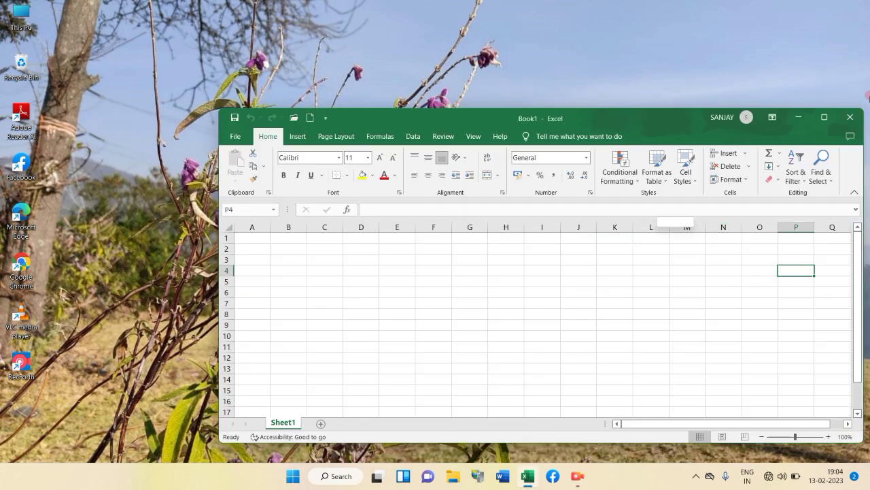
left_click(824, 116)
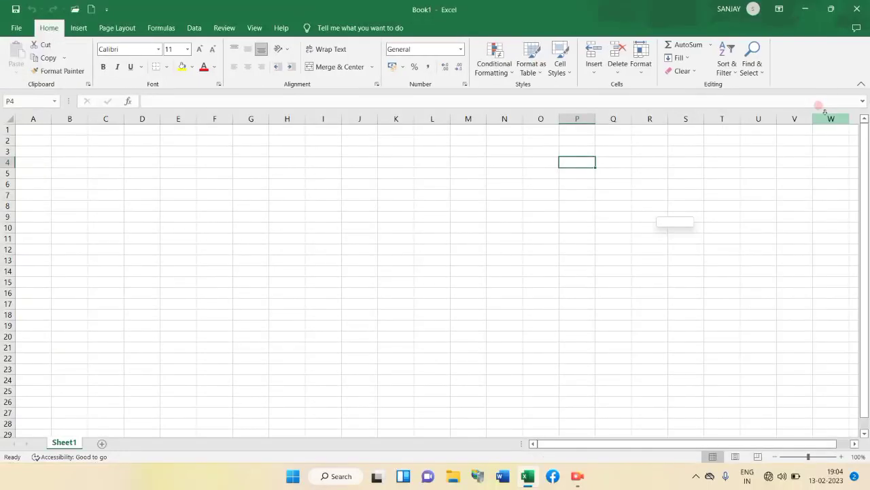
left_click(311, 251)
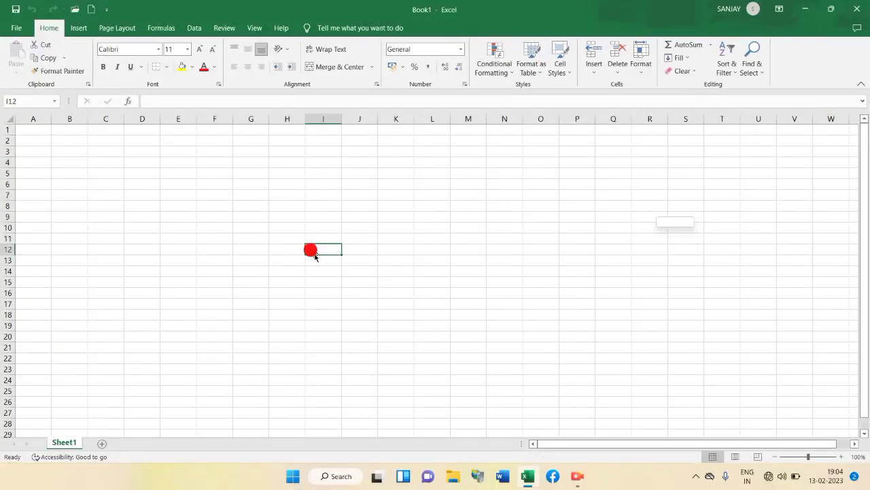
left_click(141, 203)
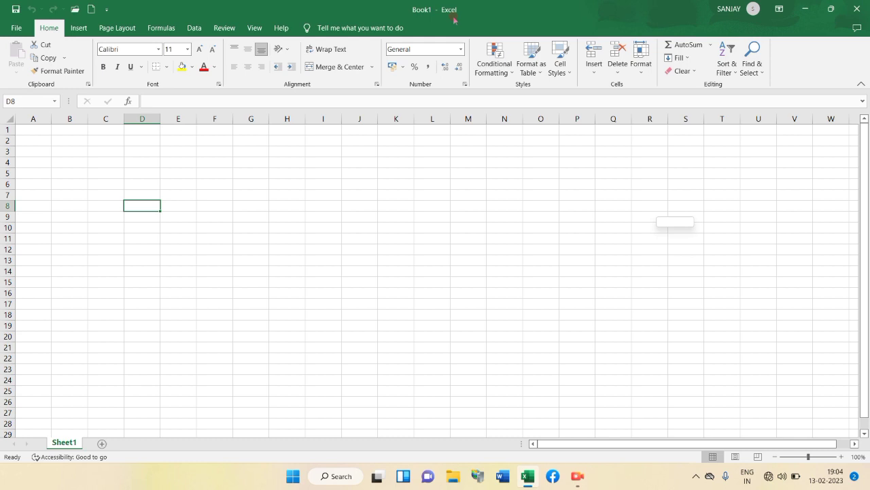
left_click(162, 151)
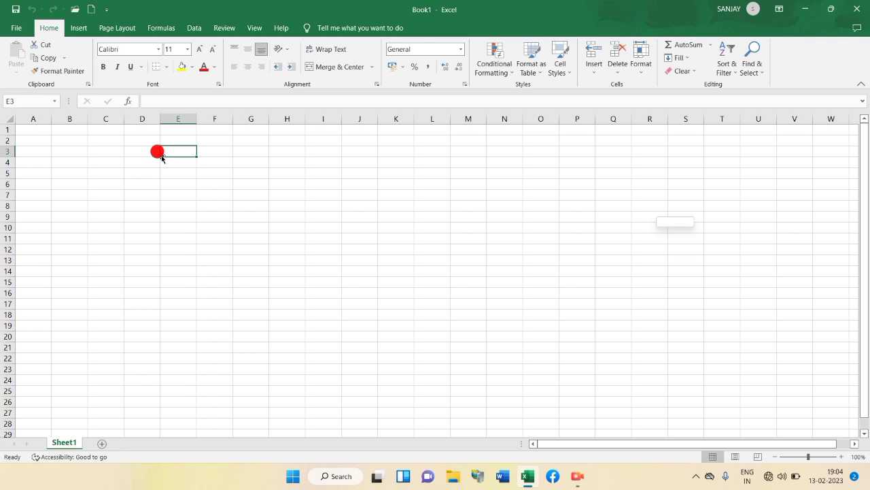
left_click(58, 149)
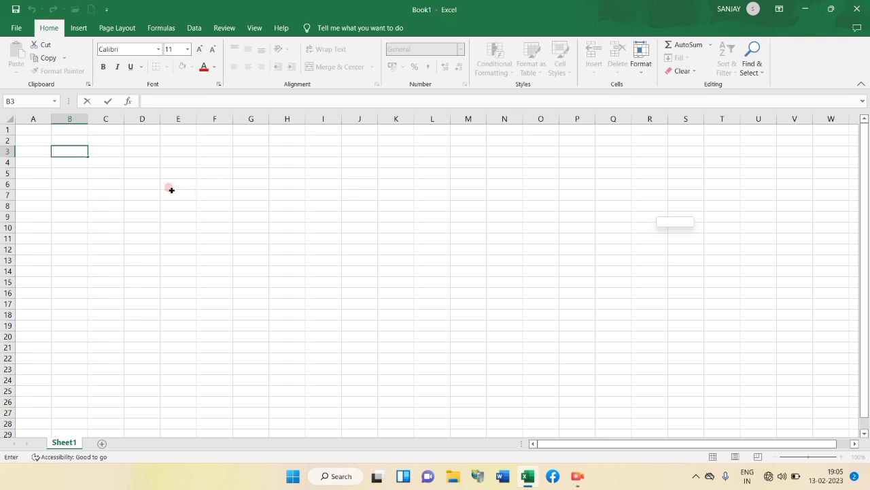
left_click(77, 140)
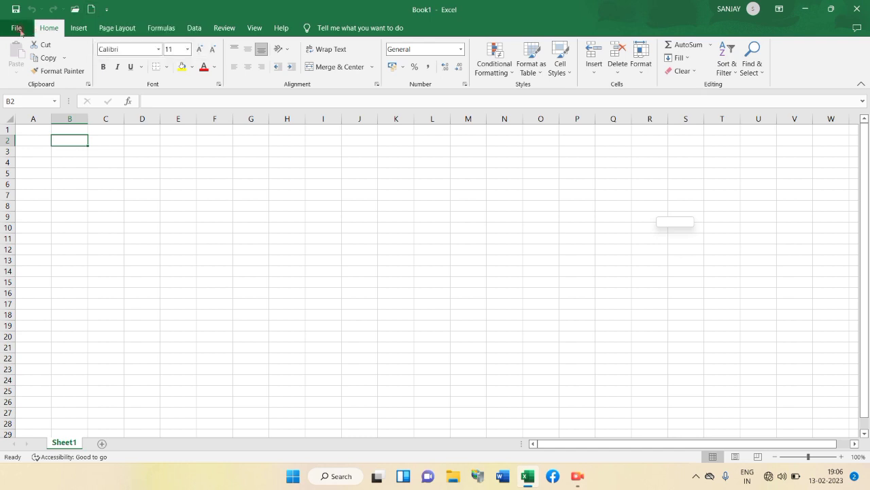
Step: From the File menu, choose Save to reach the Save As page for Book1
left_click(20, 30)
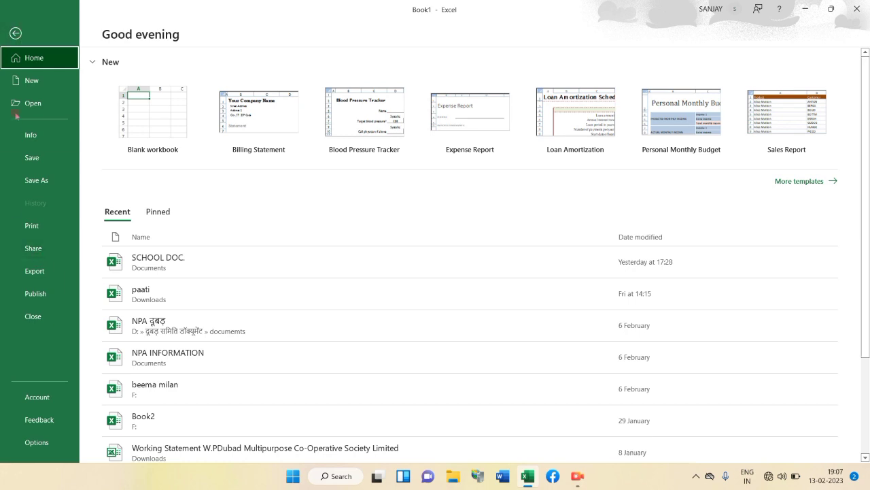
left_click(33, 158)
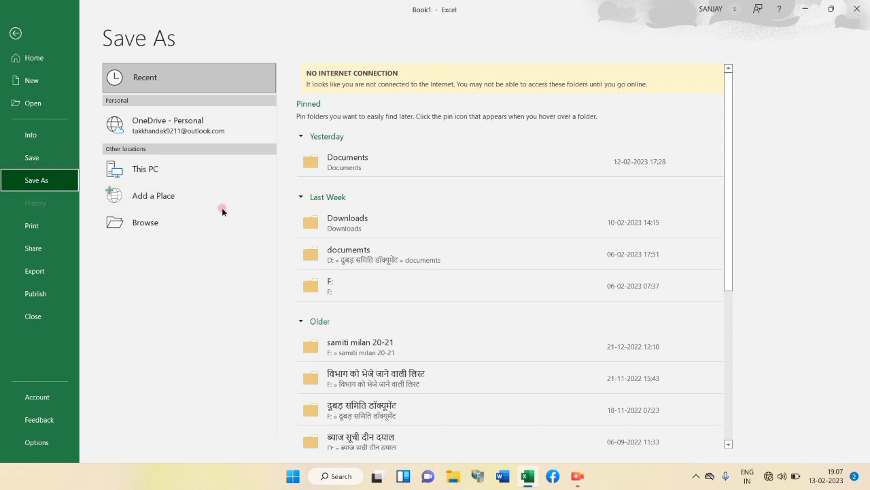
Step: Save the workbook in the Documents folder with the file name ABC
left_click(383, 162)
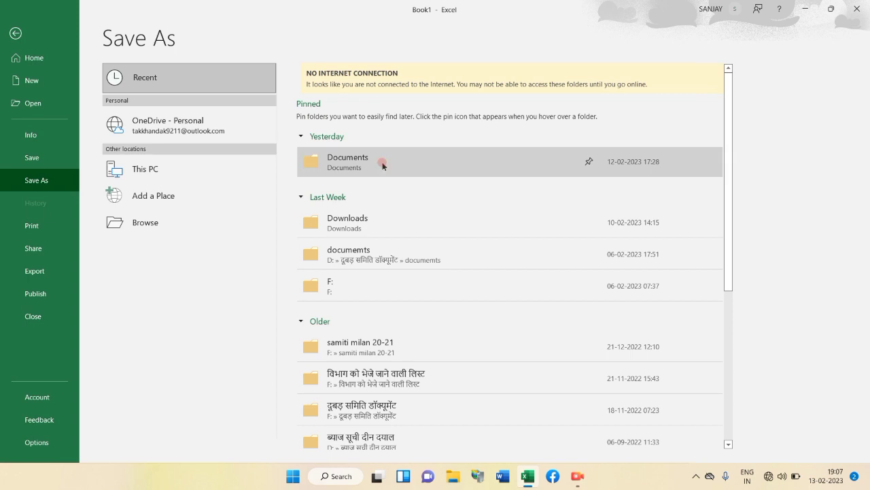
left_click(382, 162)
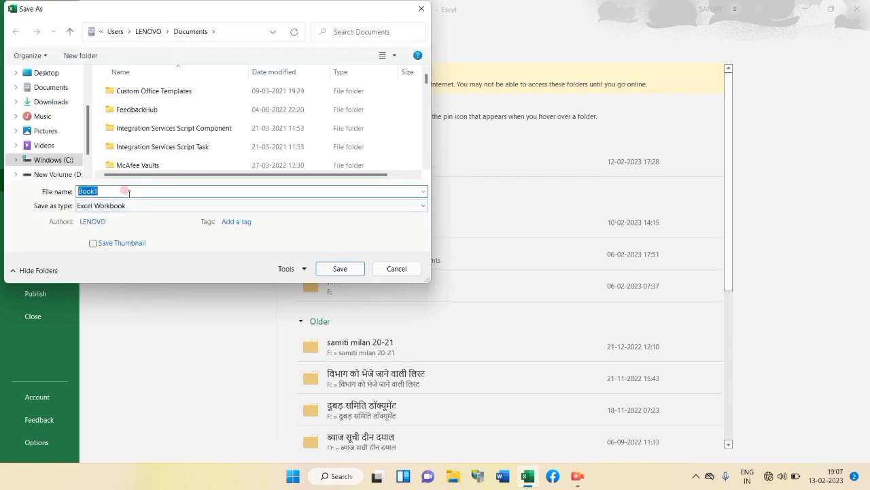
left_click(124, 191)
key("BackSpace")
key("BackSpace")
key("BackSpace")
key("BackSpace")
key("BackSpace")
type("A")
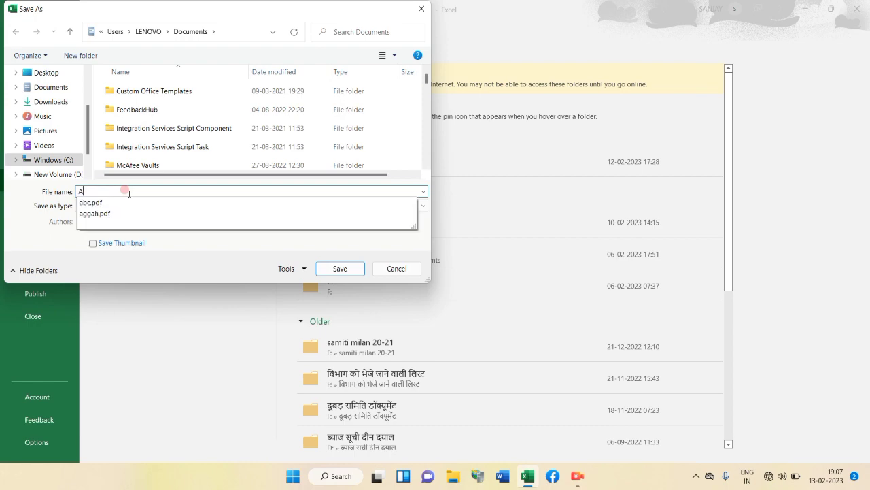
type("BC")
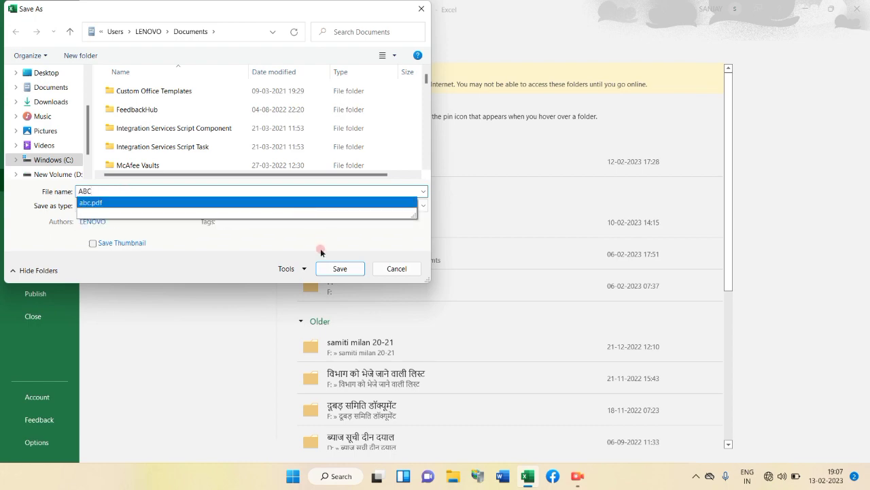
left_click(339, 268)
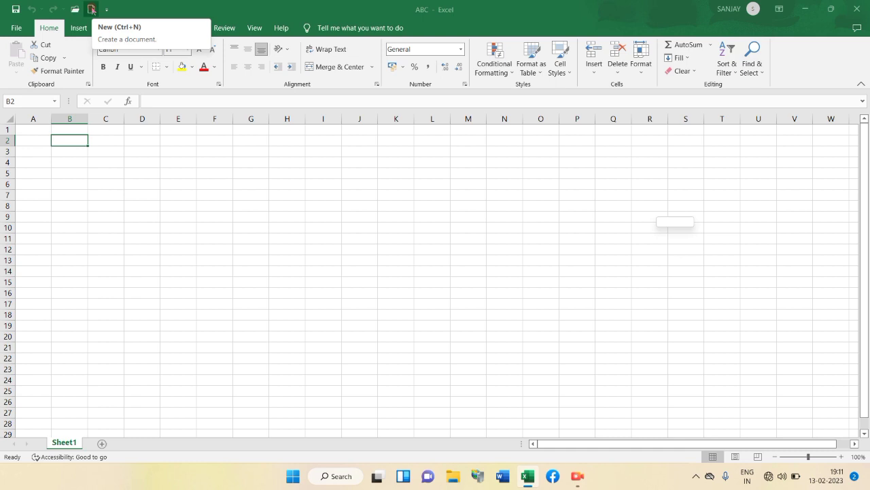
left_click(142, 214)
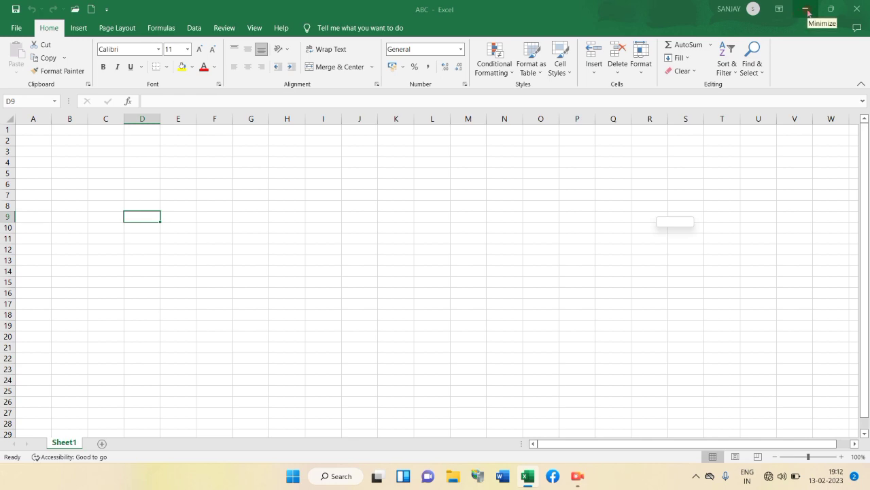
left_click(807, 12)
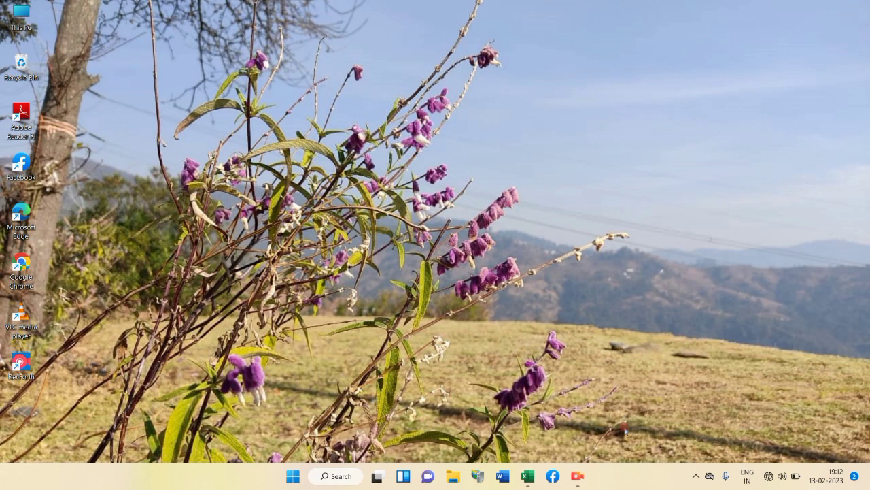
mouse_move(527, 476)
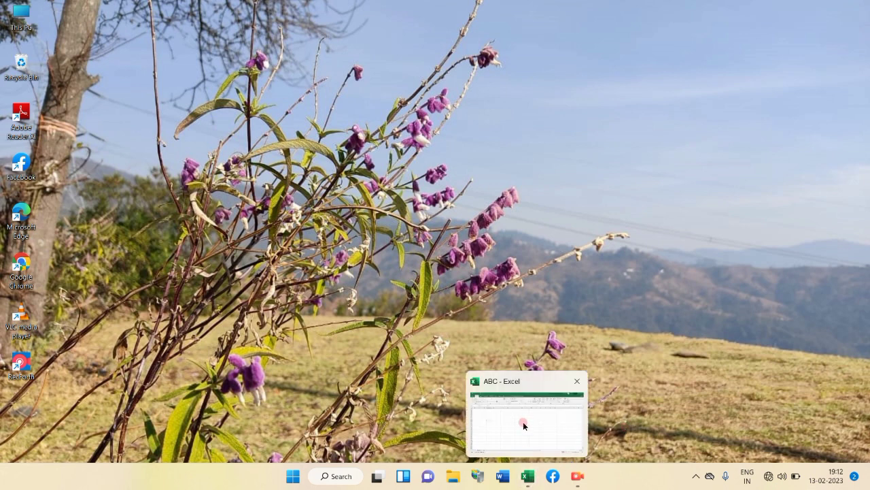
left_click(523, 426)
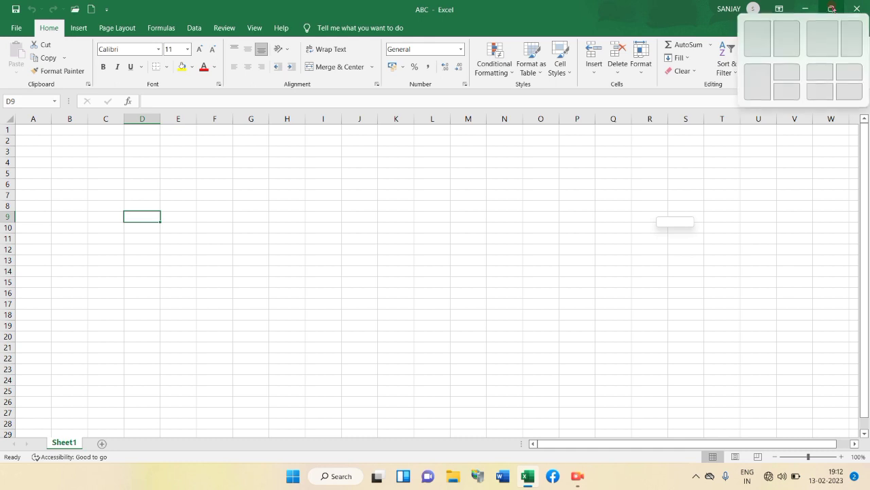
mouse_move(831, 9)
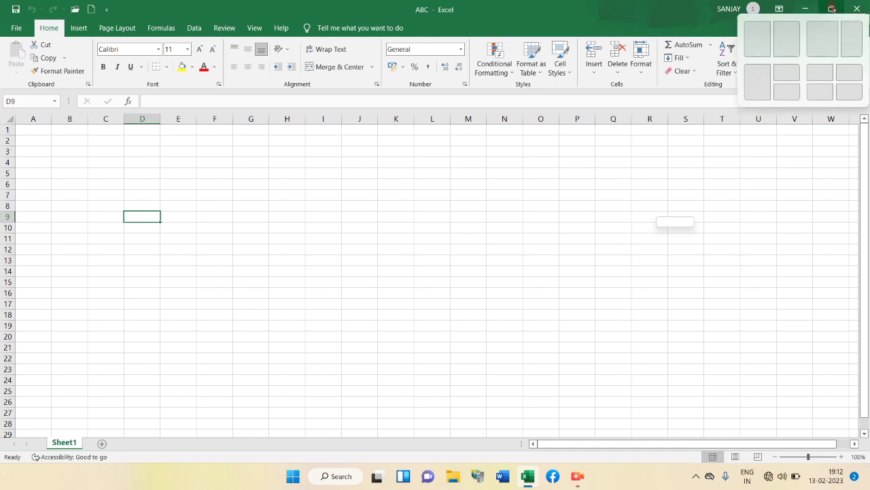
left_click(832, 8)
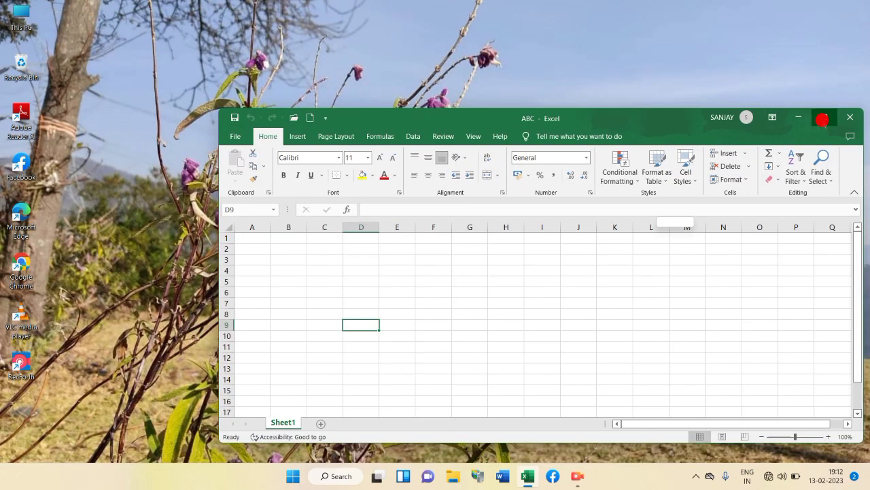
left_click(823, 117)
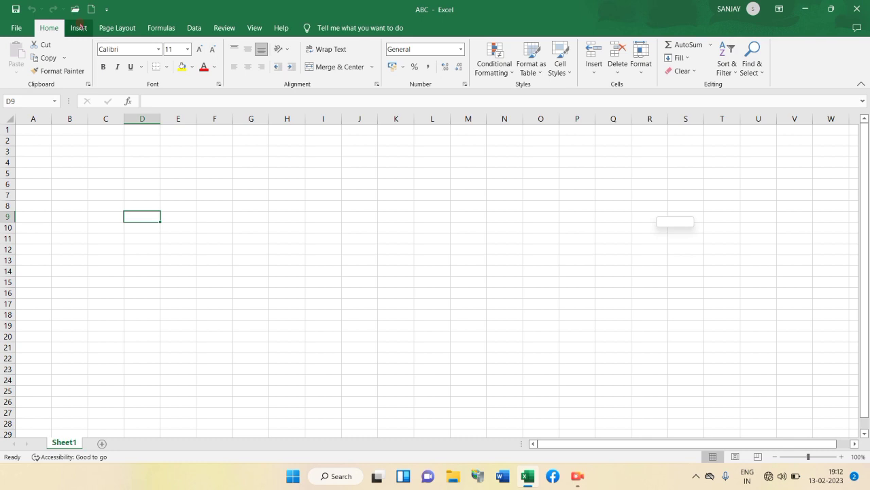
left_click(79, 27)
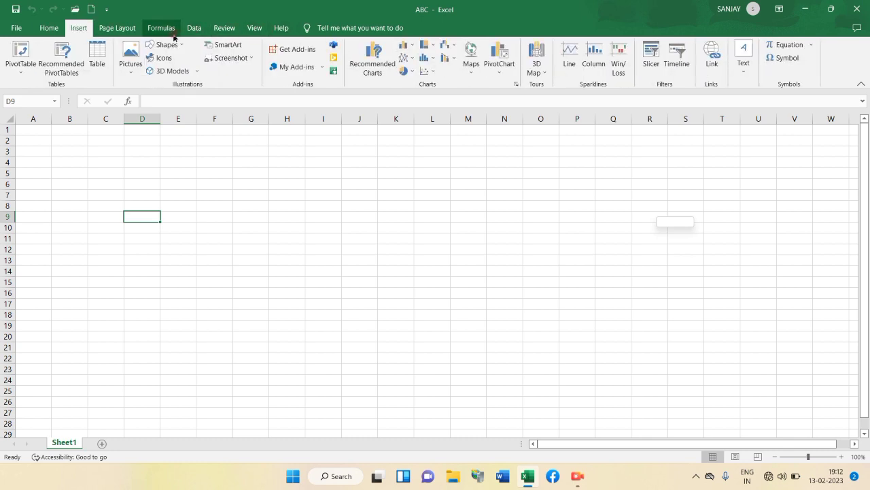
left_click(56, 34)
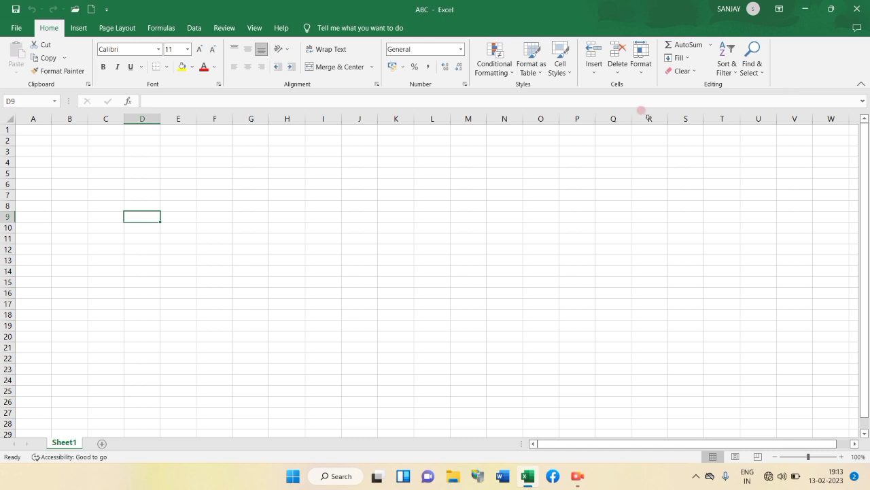
left_click(83, 194)
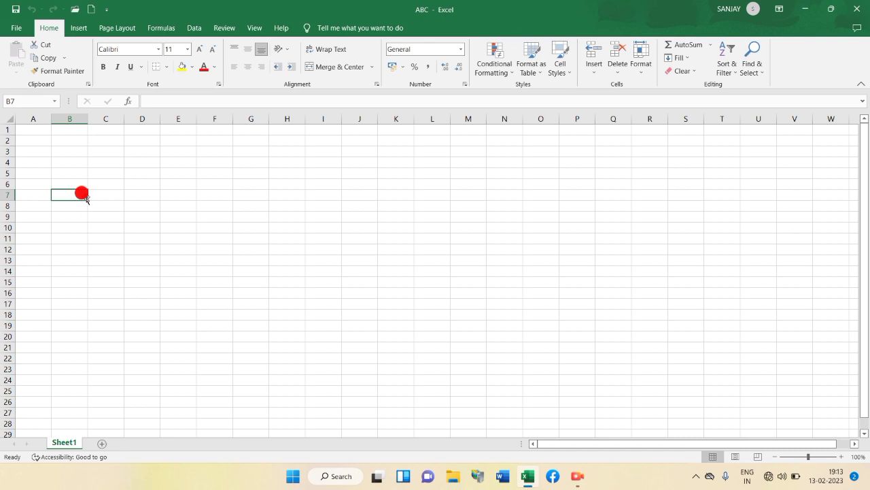
left_click(41, 137)
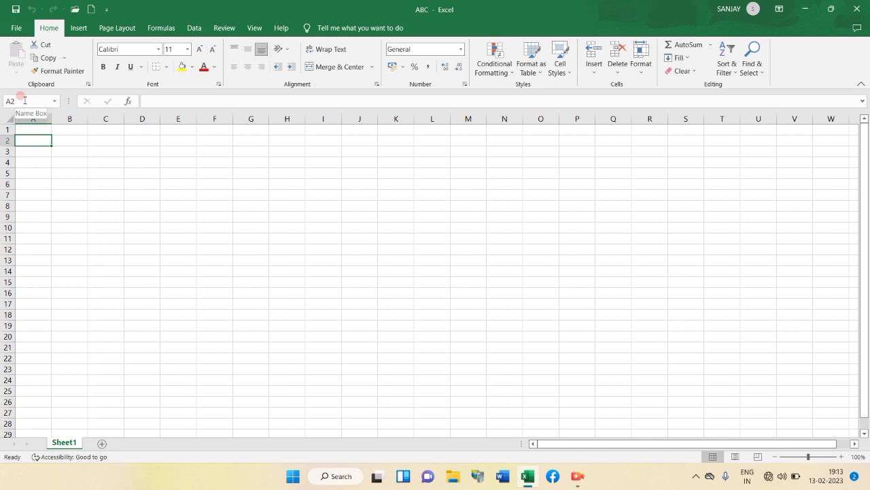
left_click(68, 159)
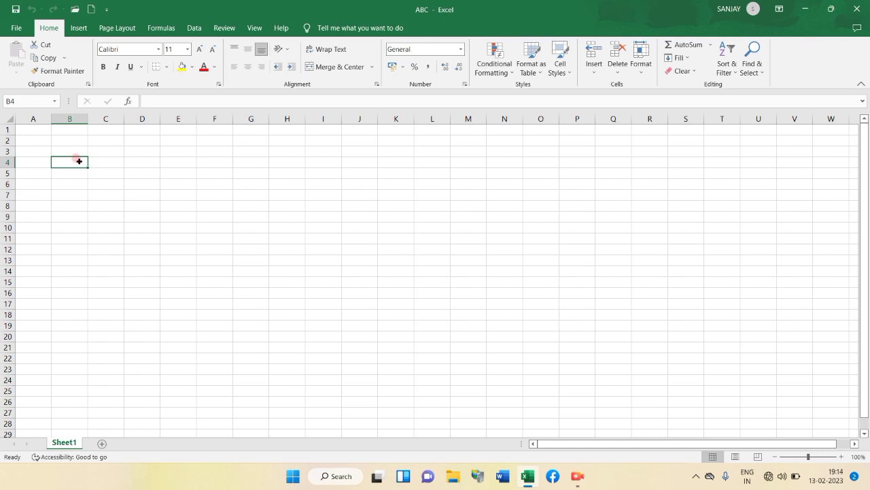
left_click(71, 159)
left_click(10, 101)
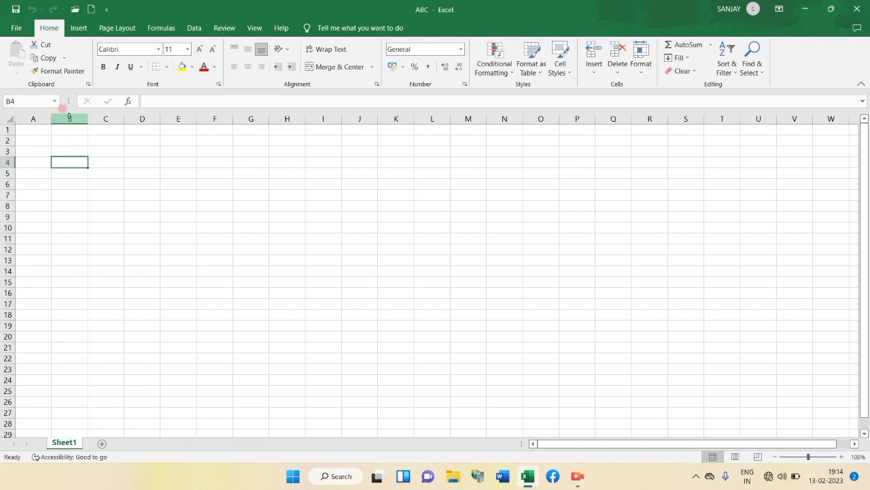
left_click(5, 160)
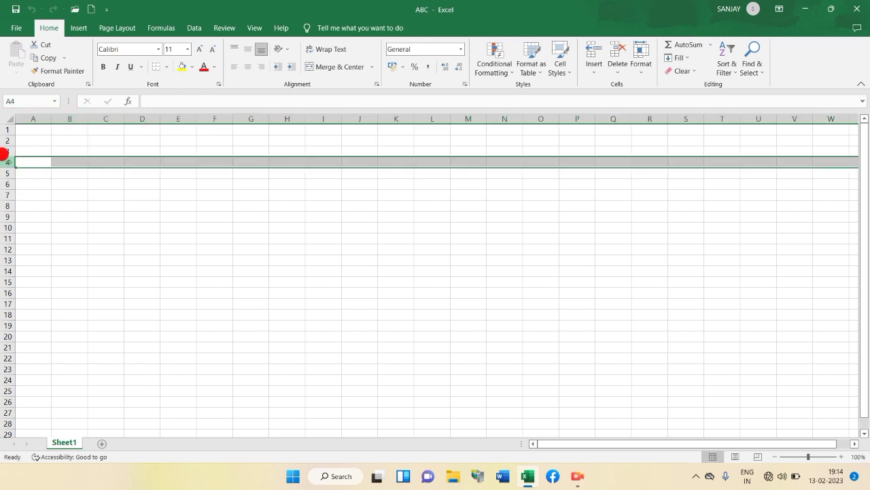
left_click(70, 159)
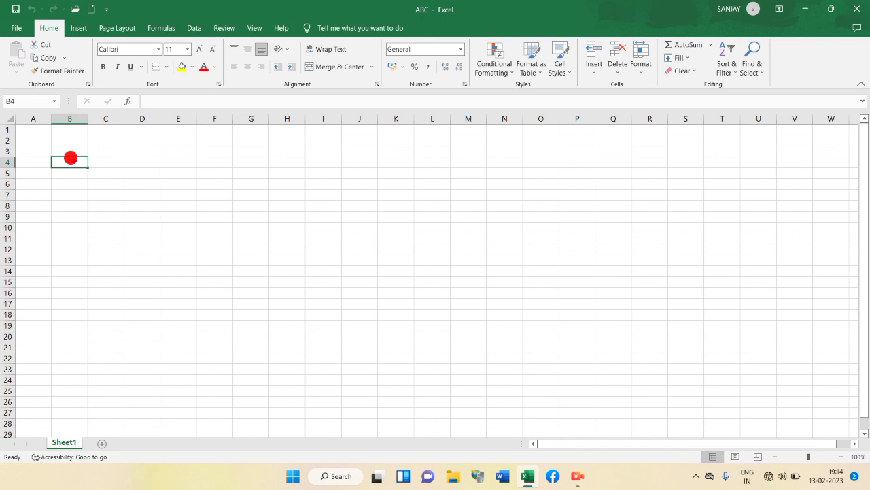
double_click(71, 158)
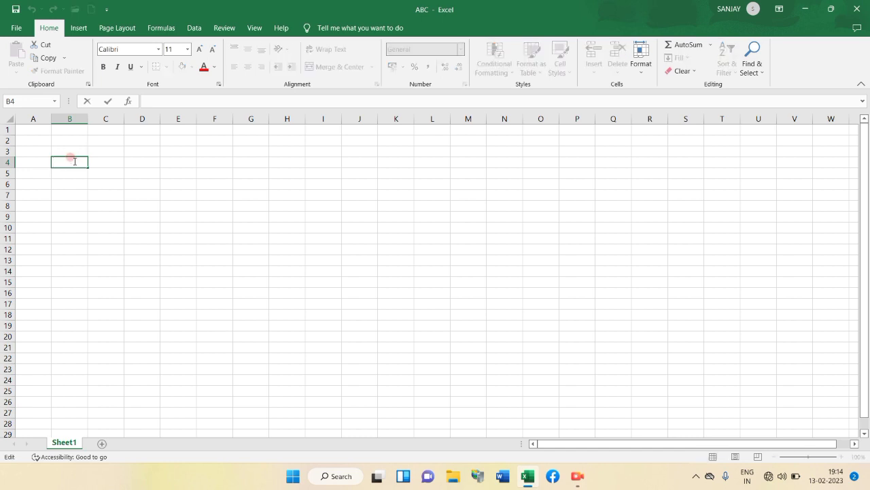
left_click(68, 180)
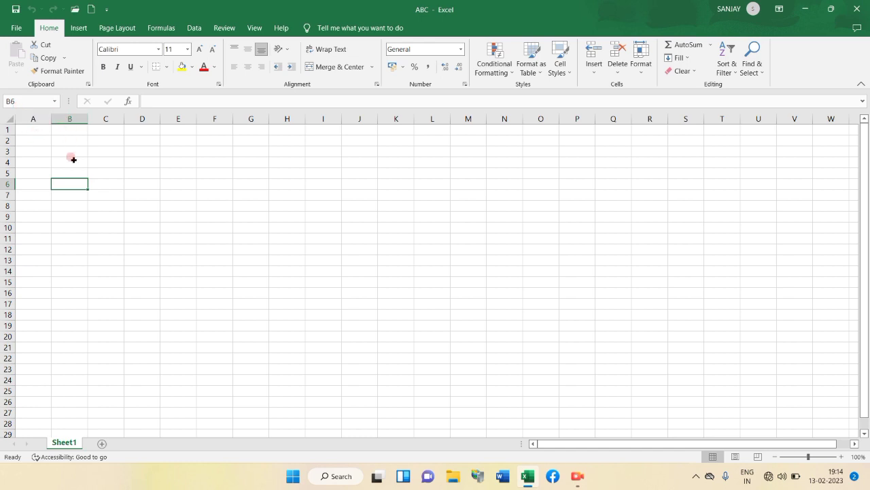
left_click(80, 180)
Step: Add Sheet2 and Sheet3, then visit Sheet1 (selecting A19), Sheet2 and Sheet3
left_click(102, 442)
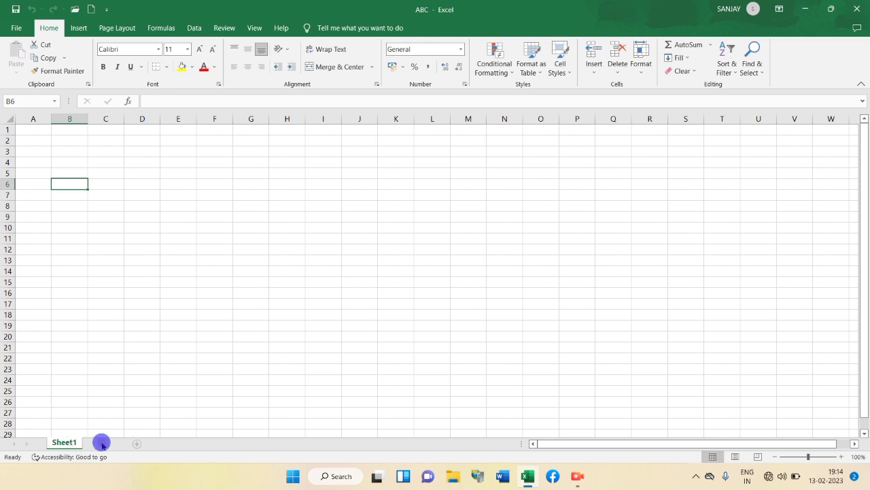
left_click(138, 442)
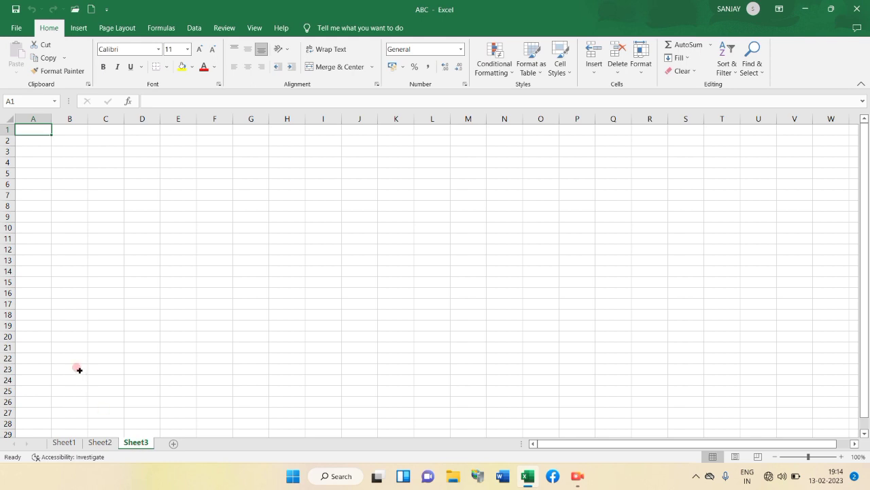
left_click(67, 444)
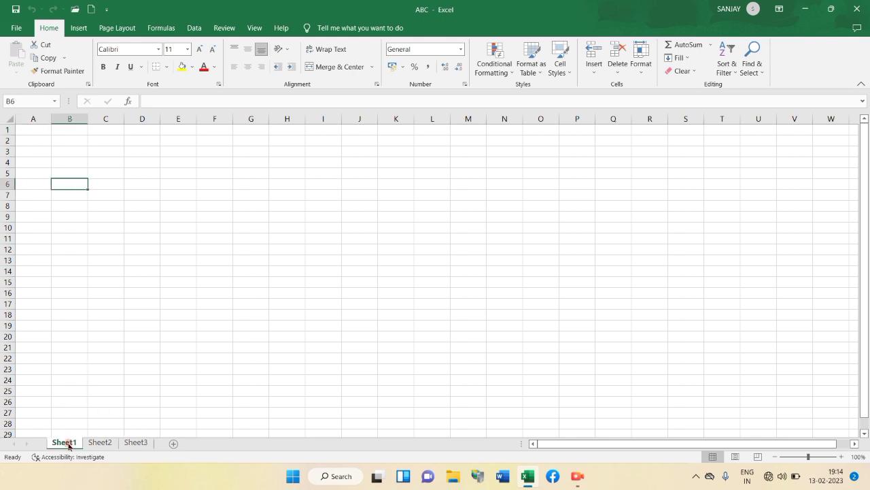
left_click(42, 323)
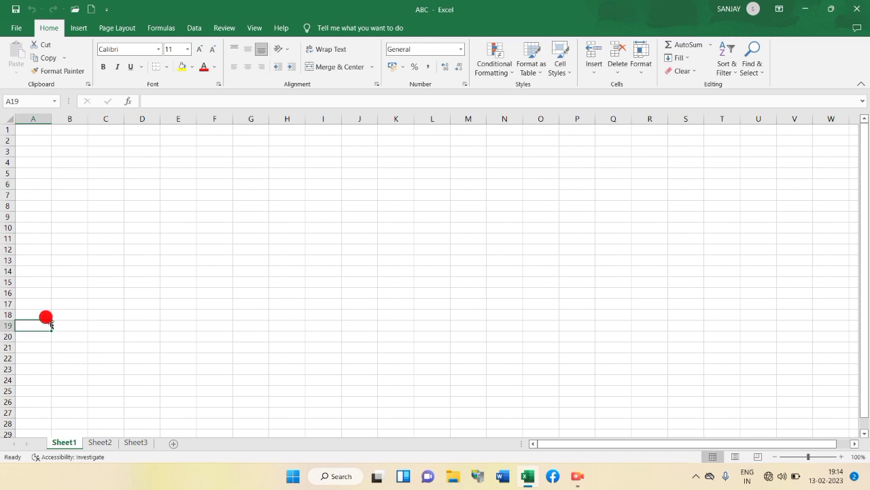
left_click(101, 443)
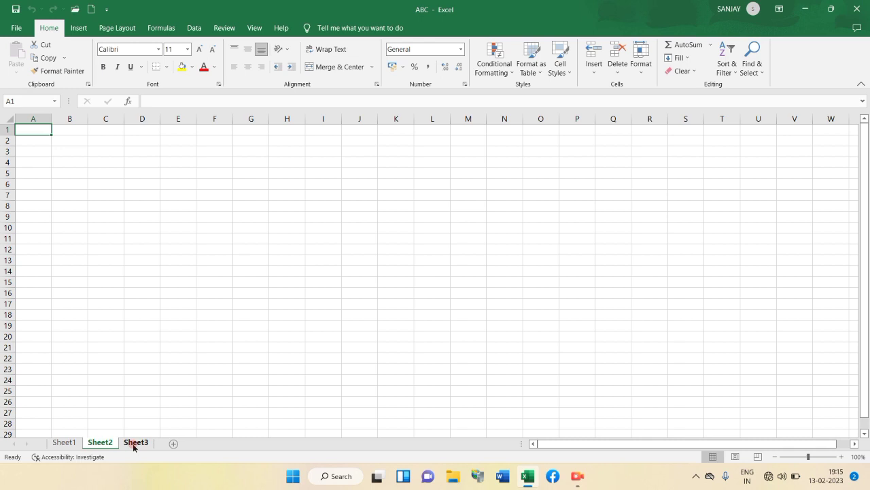
left_click(134, 444)
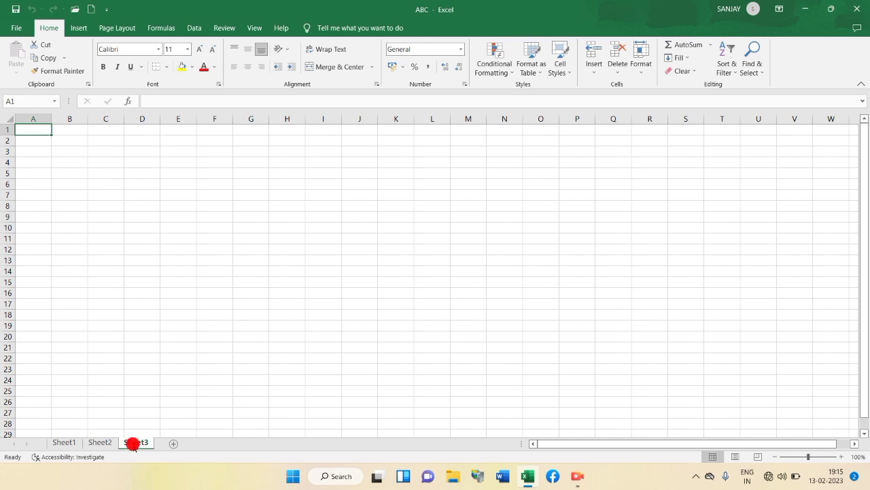
left_click(64, 444)
Step: Rename the Sheet1 tab to SCHOOL, correcting the mistyped 'SCG' along the way
right_click(65, 443)
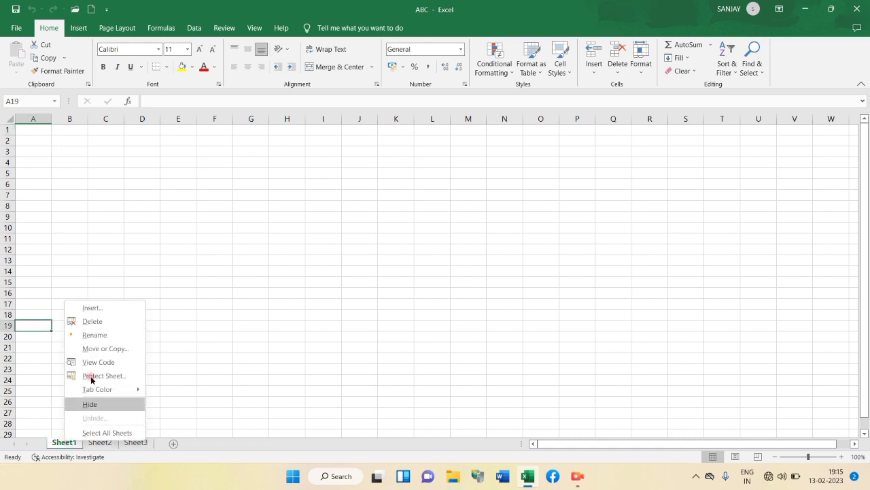
left_click(96, 336)
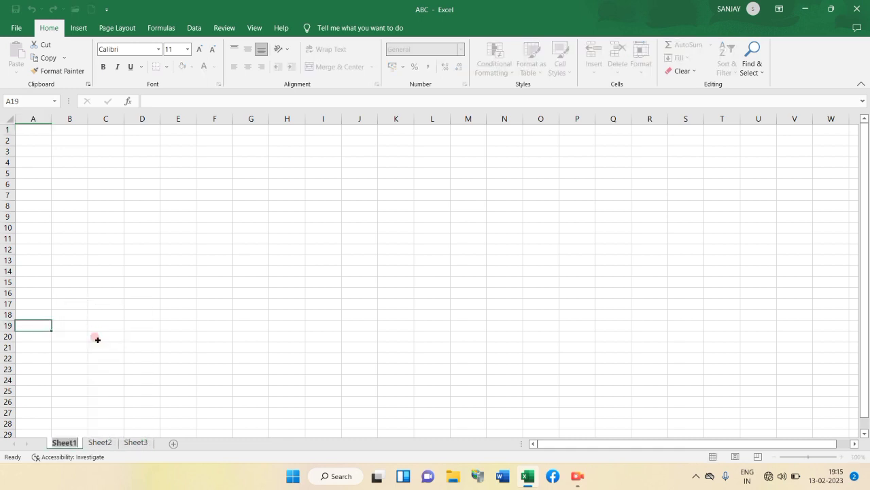
key("BackSpace")
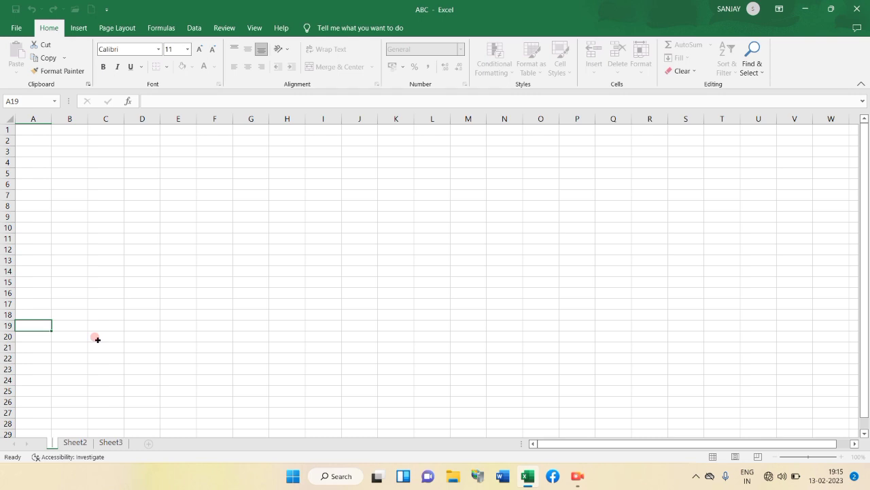
type("SCG")
key("Return")
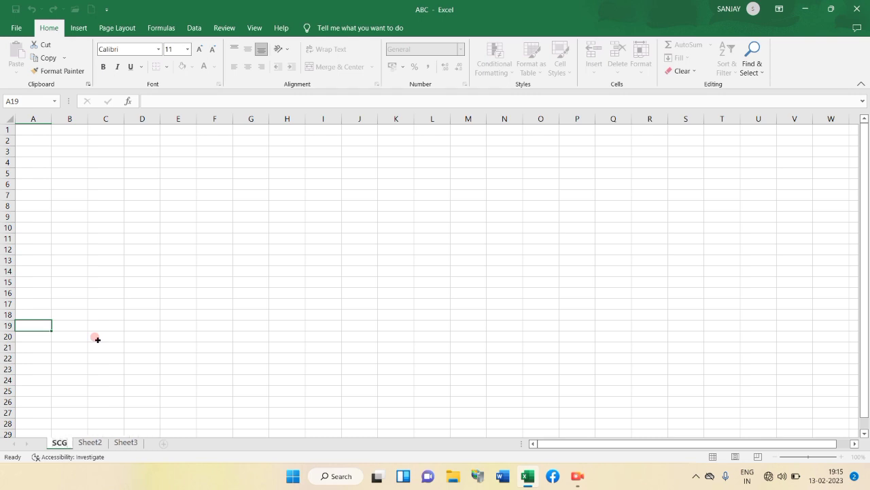
key("BackSpace")
type("H")
type("OOL")
left_click(142, 389)
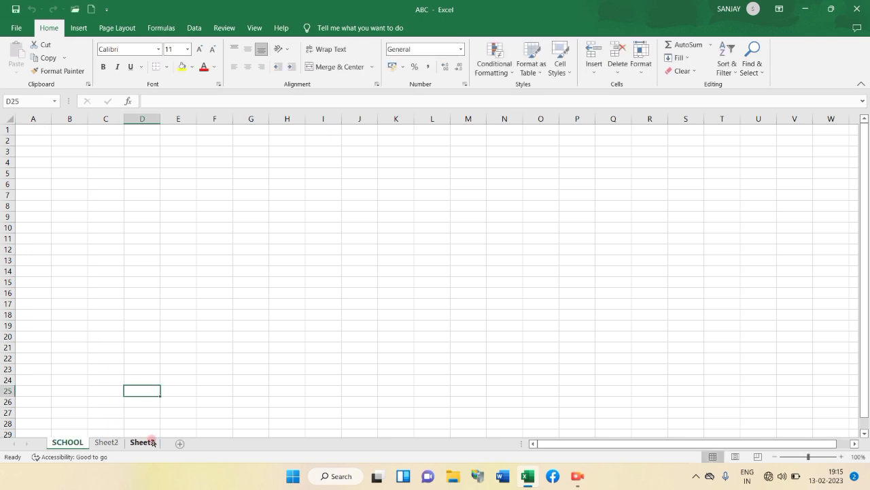
Step: Delete the Sheet3 tab, leaving SCHOOL and Sheet2
right_click(152, 442)
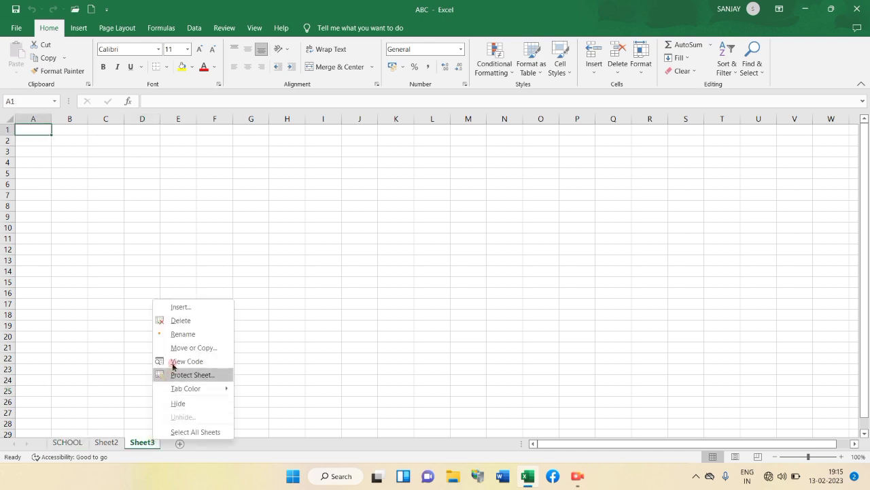
left_click(176, 321)
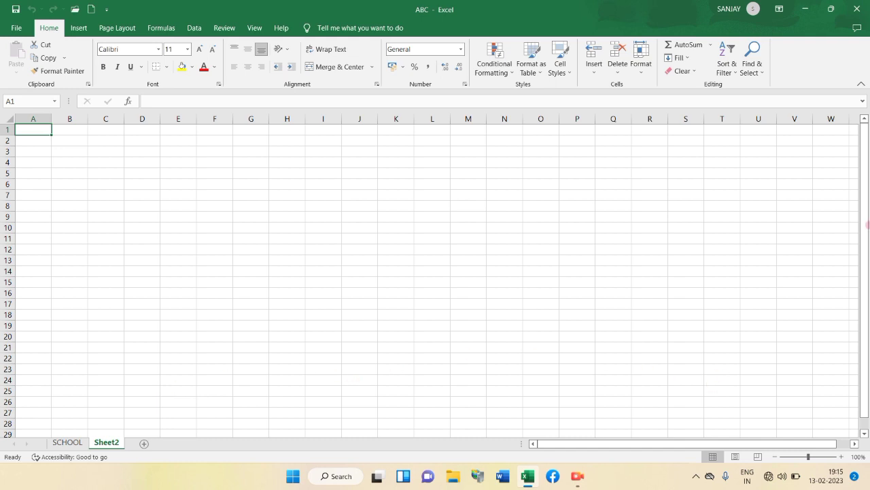
left_click_drag(863, 228, 866, 223)
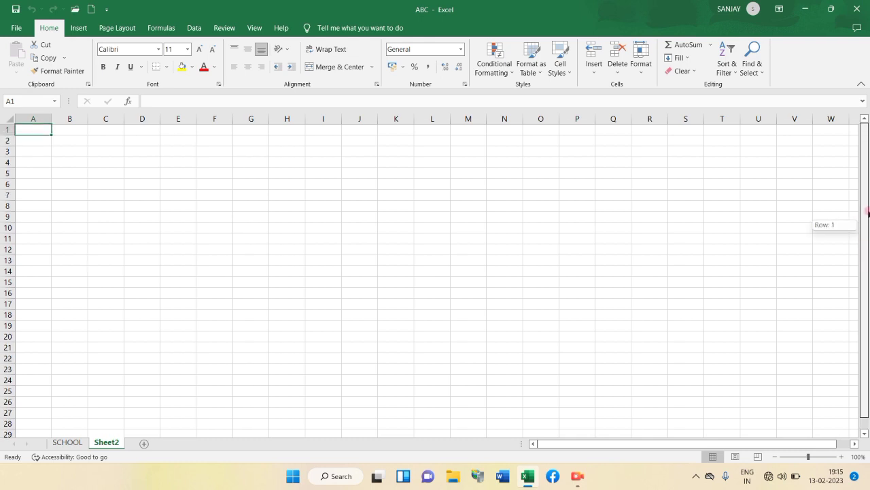
left_click_drag(865, 223, 868, 209)
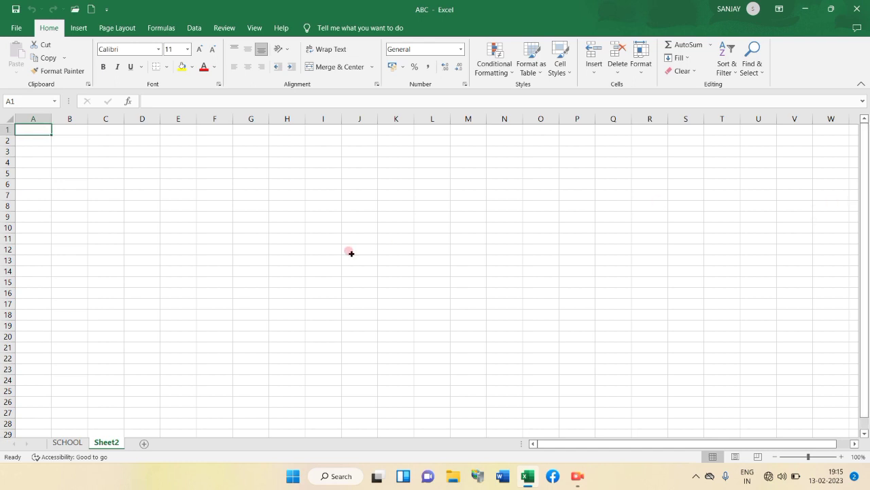
left_click(57, 311)
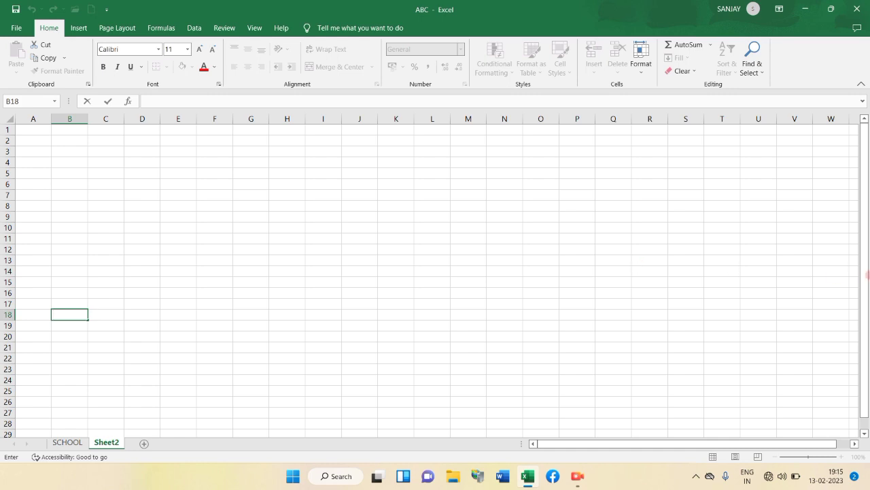
left_click_drag(865, 277, 865, 300)
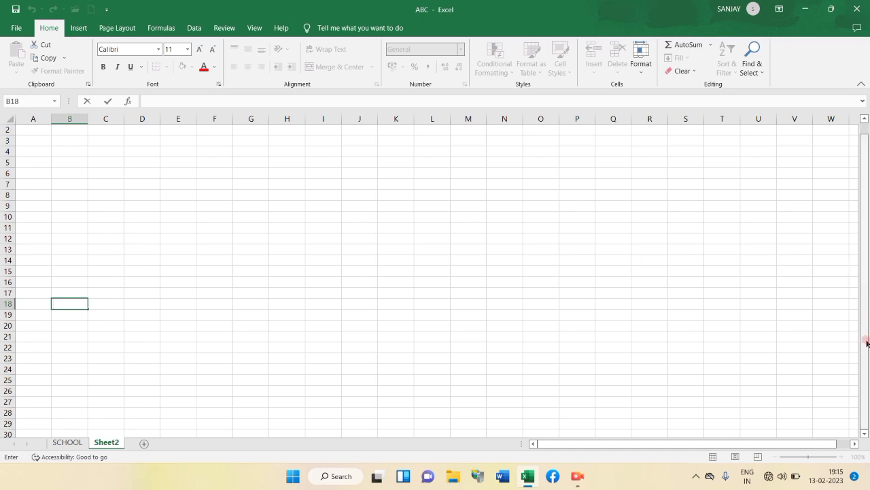
left_click(865, 434)
left_click(865, 433)
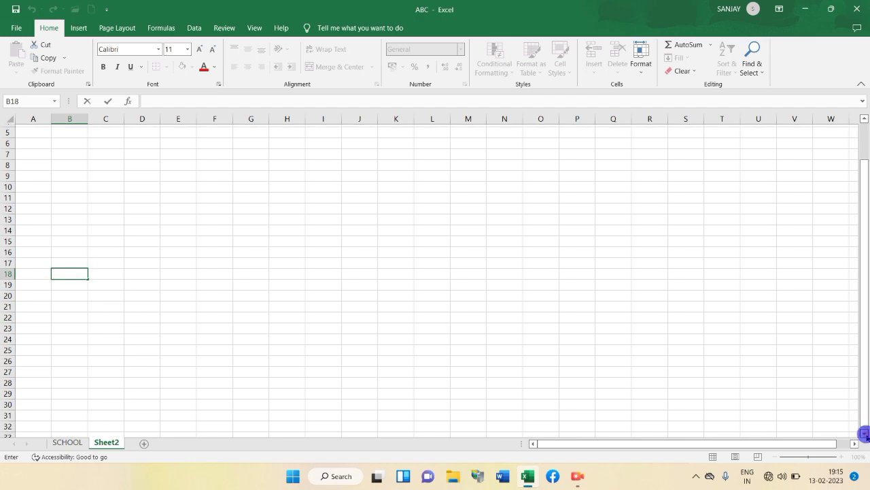
left_click(865, 433)
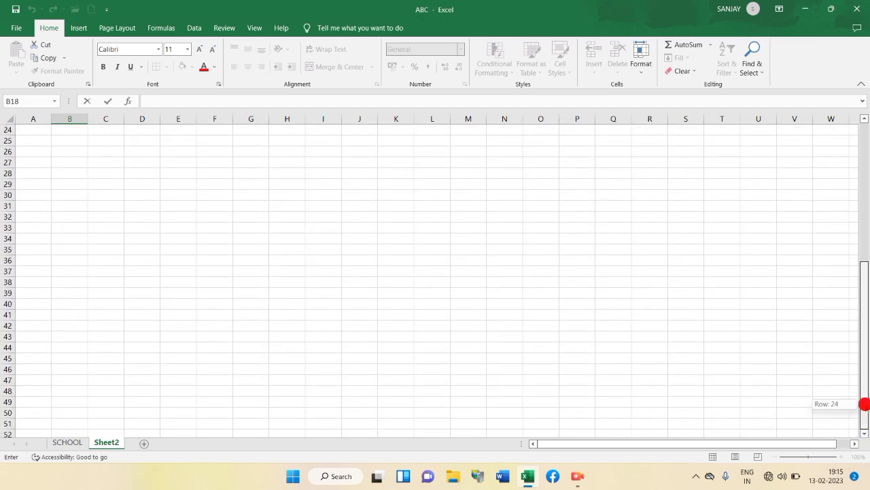
left_click_drag(867, 420, 850, 239)
left_click_drag(649, 445, 614, 447)
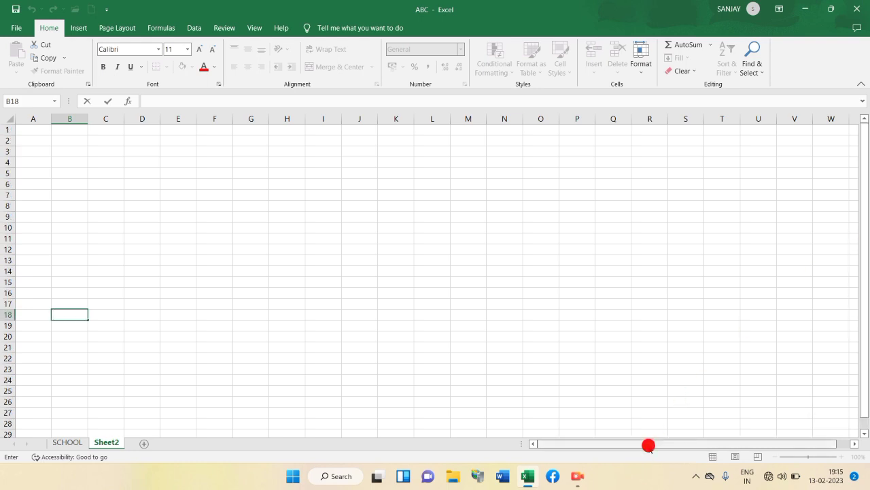
left_click(534, 443)
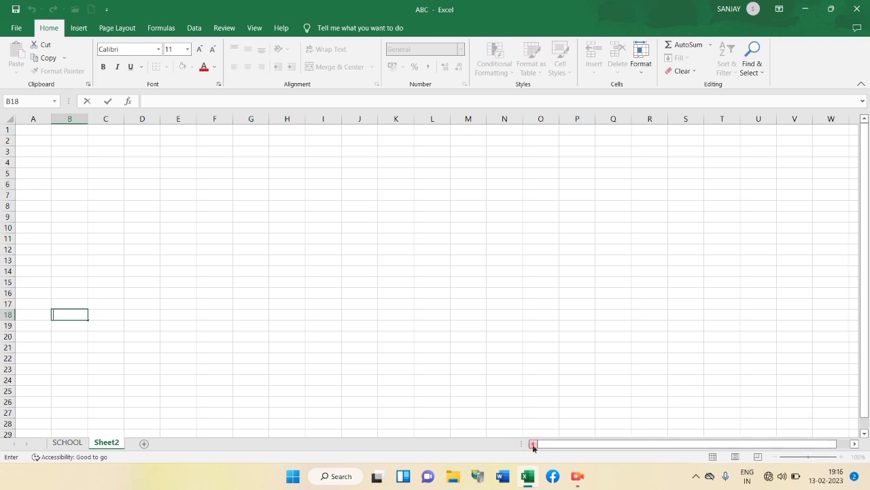
left_click(855, 444)
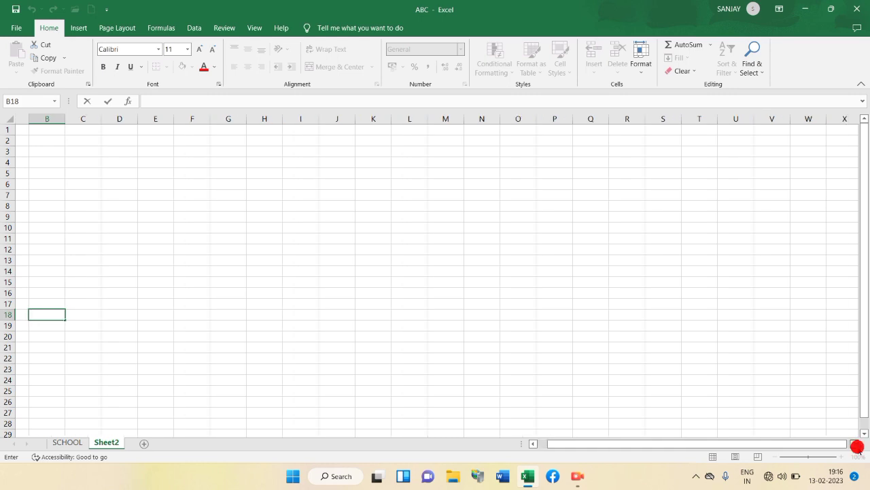
left_click(855, 443)
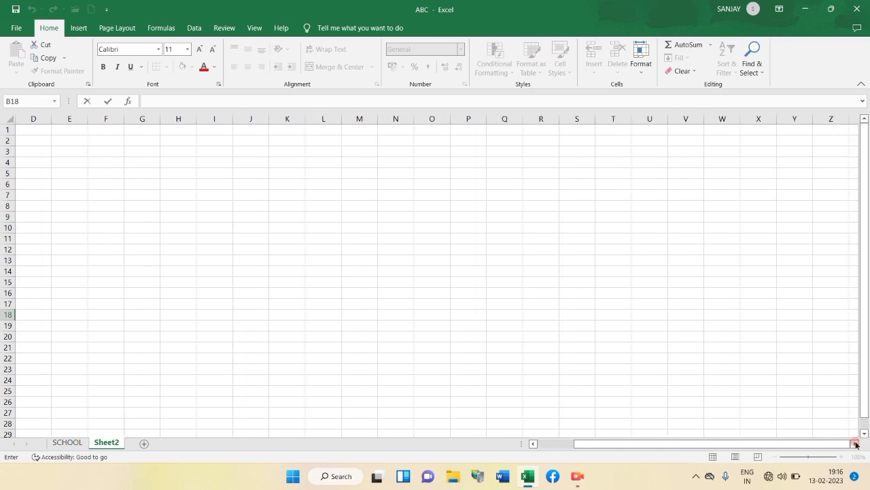
left_click(855, 444)
left_click(855, 443)
left_click(855, 443)
left_click(854, 443)
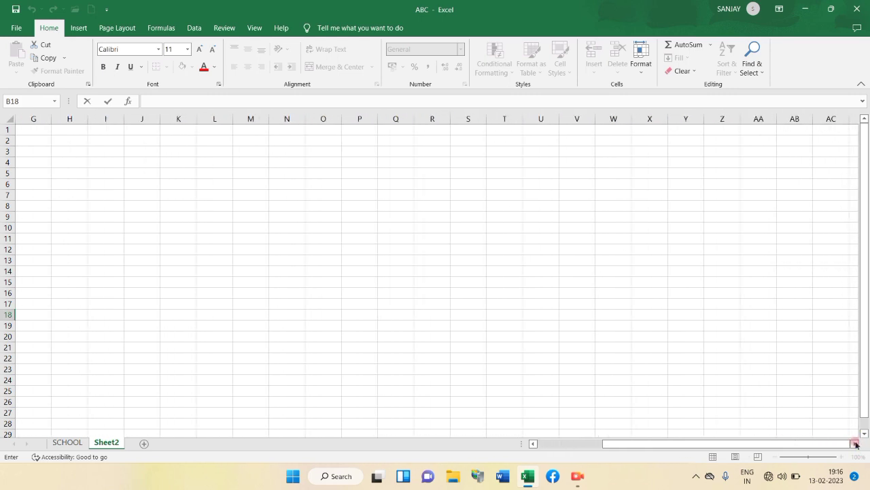
left_click(533, 443)
left_click(532, 443)
left_click(532, 443)
left_click(533, 443)
left_click(533, 443)
left_click(533, 444)
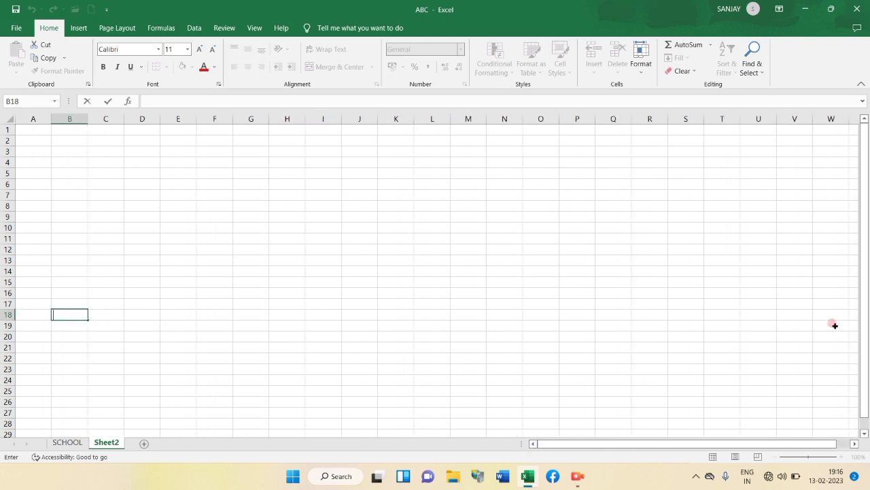
left_click(864, 431)
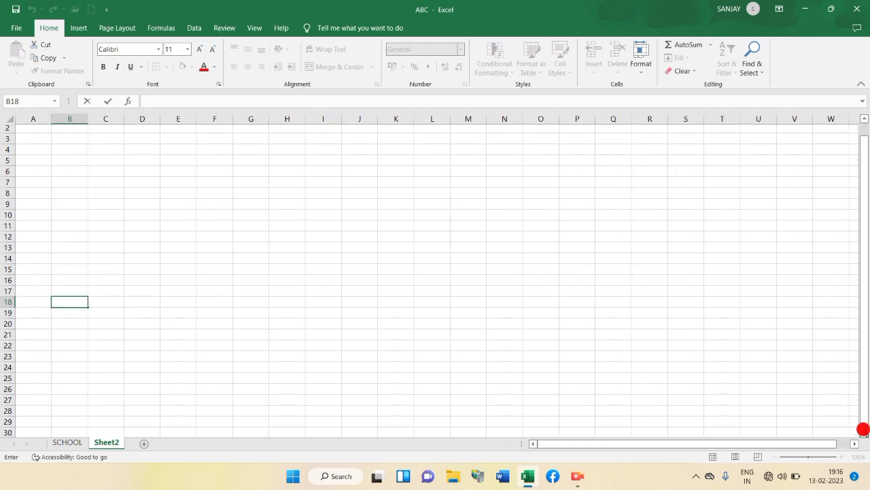
left_click(864, 430)
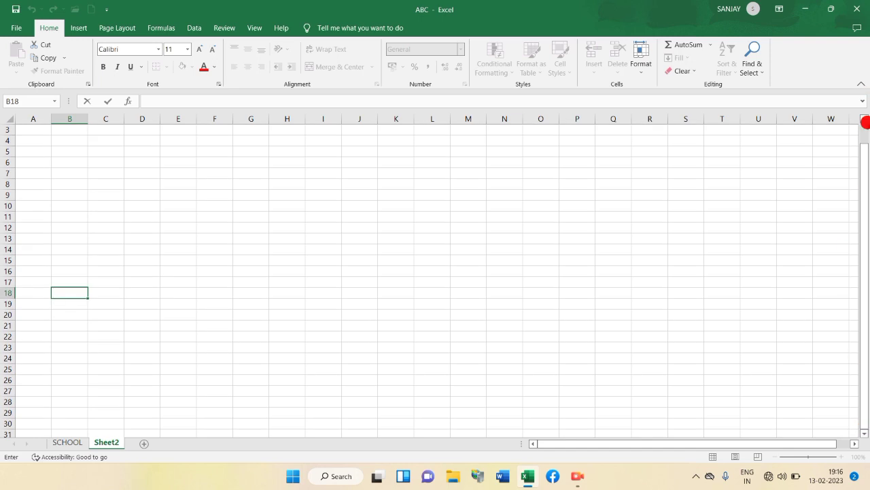
left_click(864, 119)
left_click(864, 119)
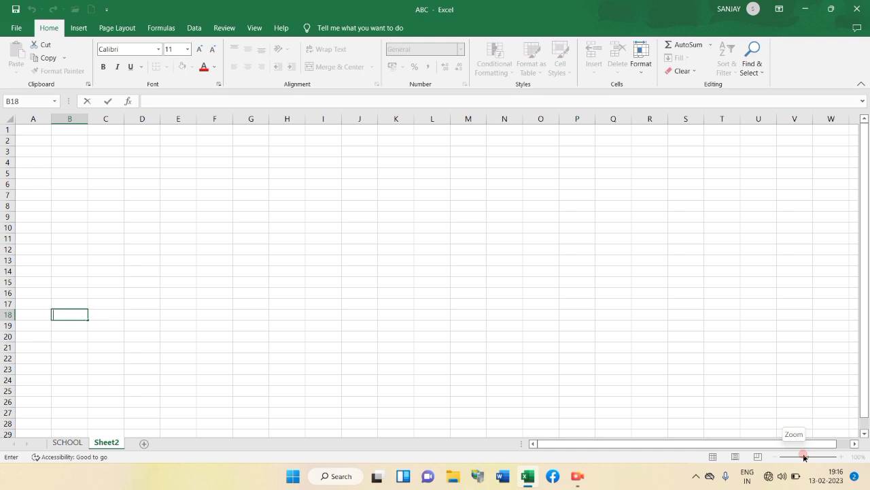
left_click_drag(803, 457, 818, 456)
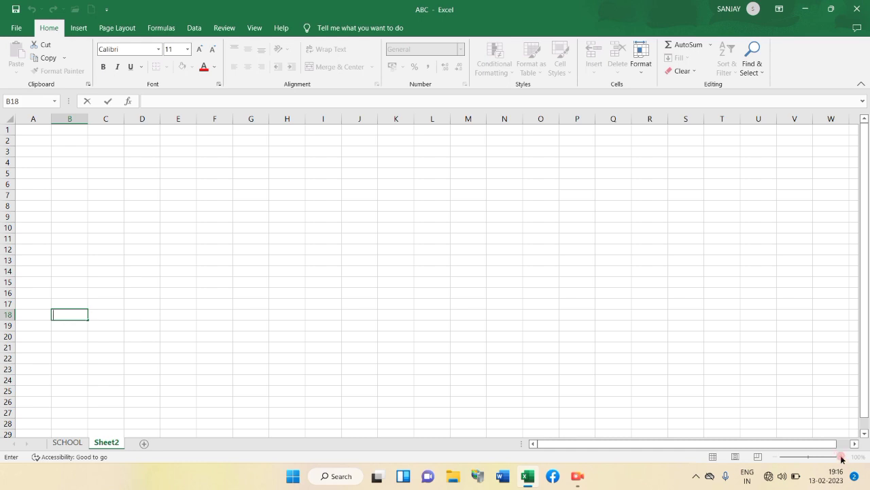
left_click(841, 456)
left_click(807, 457)
left_click_drag(807, 457, 794, 457)
left_click(453, 290)
left_click(274, 197)
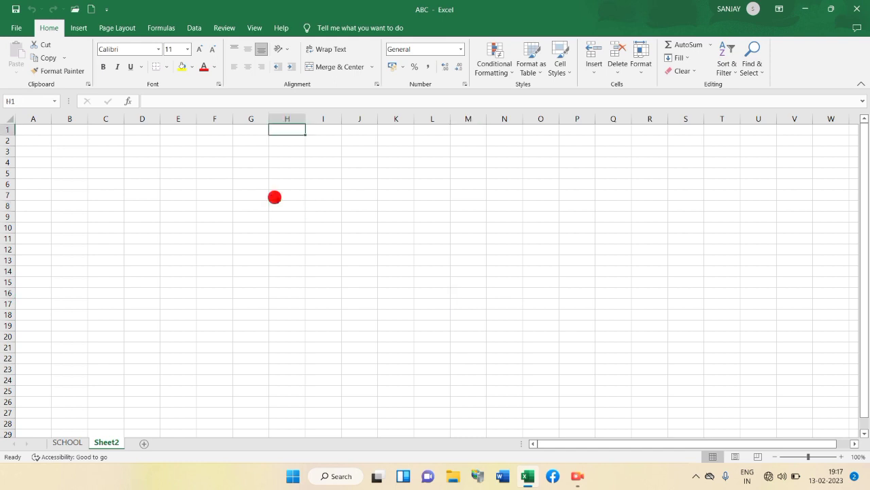
type("HGYUGYUGY")
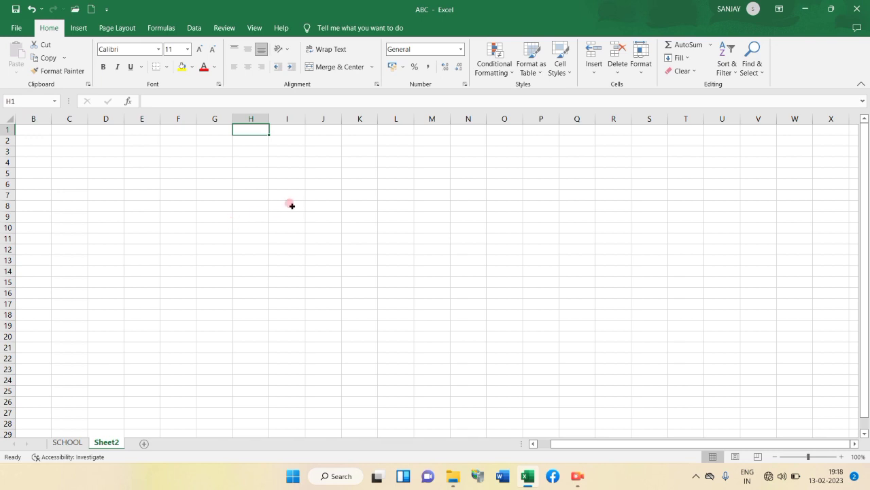
double_click(289, 205)
left_click(286, 213)
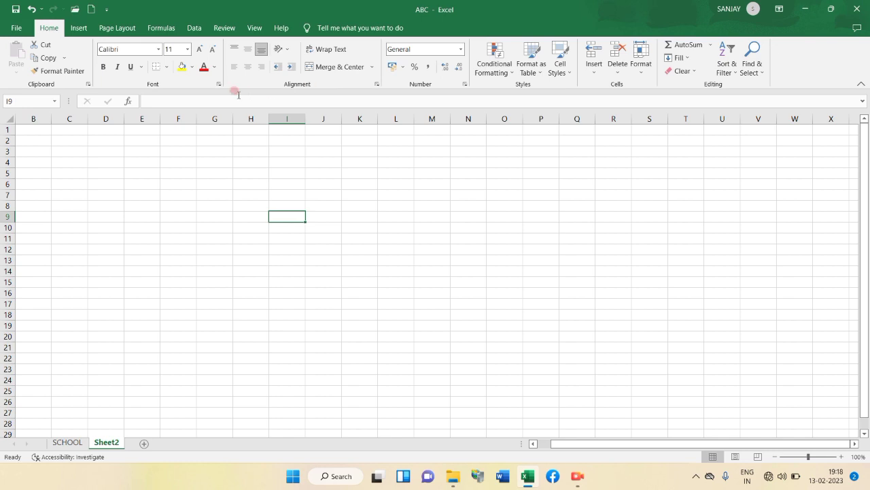
left_click(188, 174)
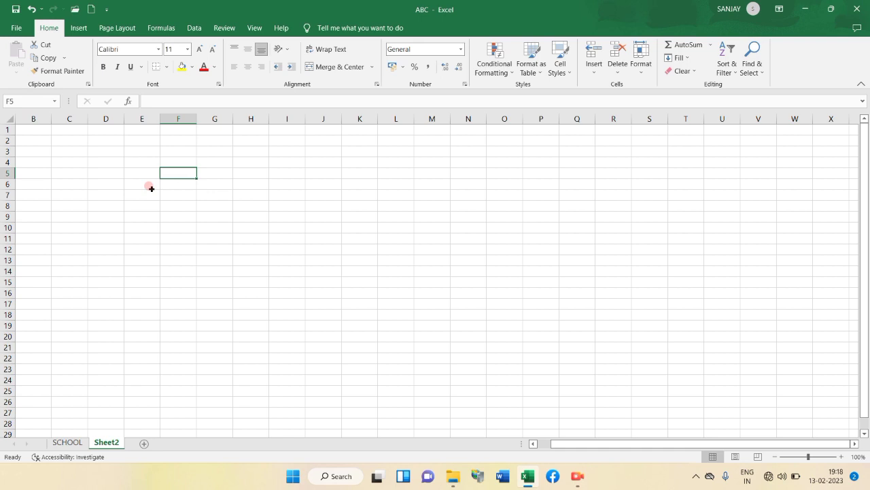
left_click(149, 187)
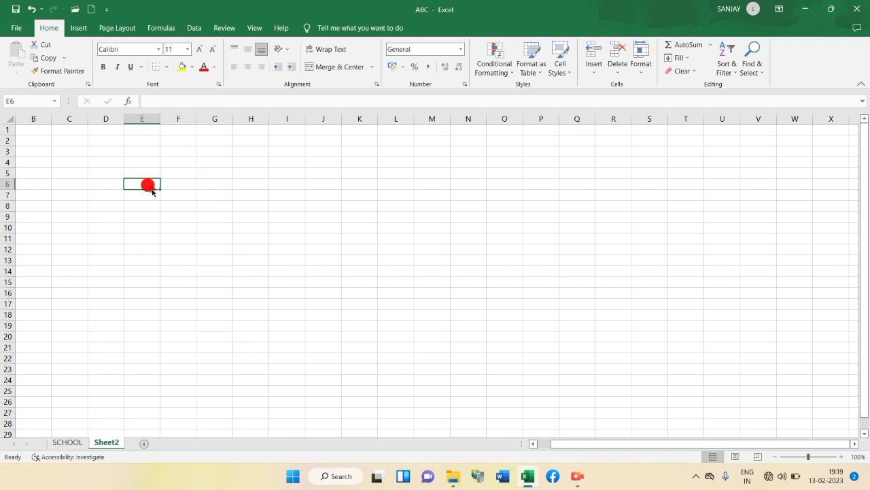
left_click(39, 151)
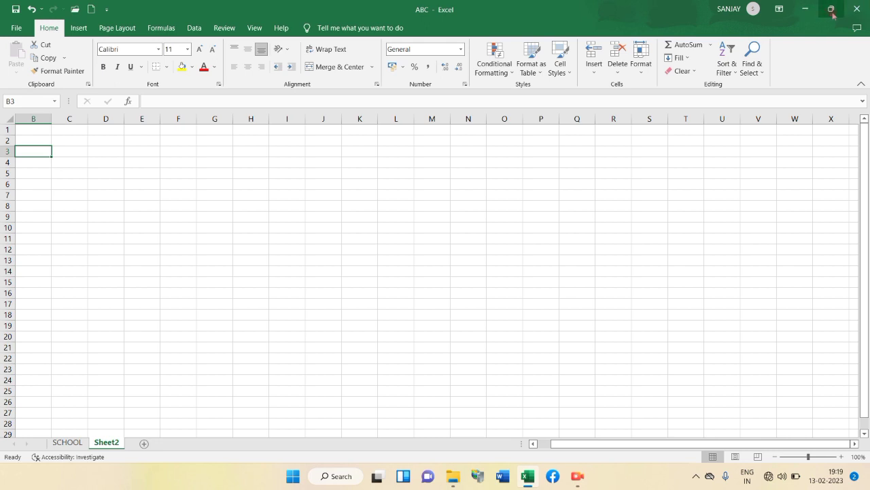
Step: Close Excel and choose Don't Save for ABC.xlsx
left_click(858, 9)
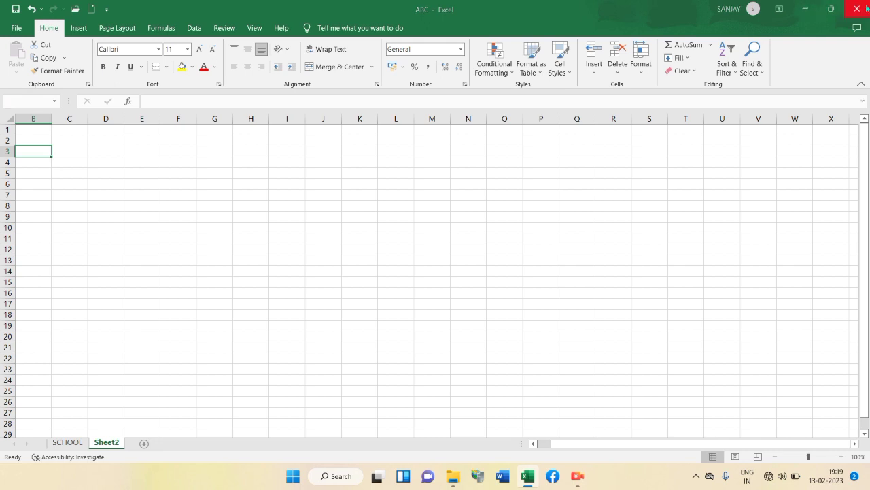
left_click(435, 251)
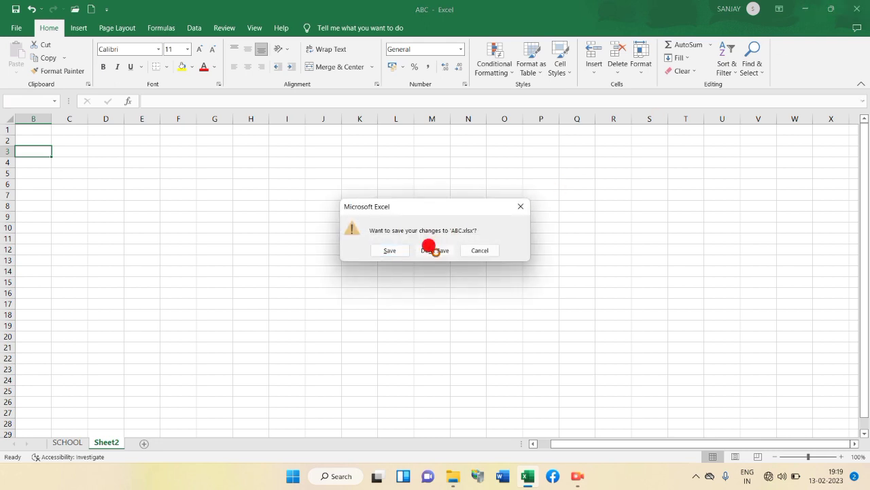